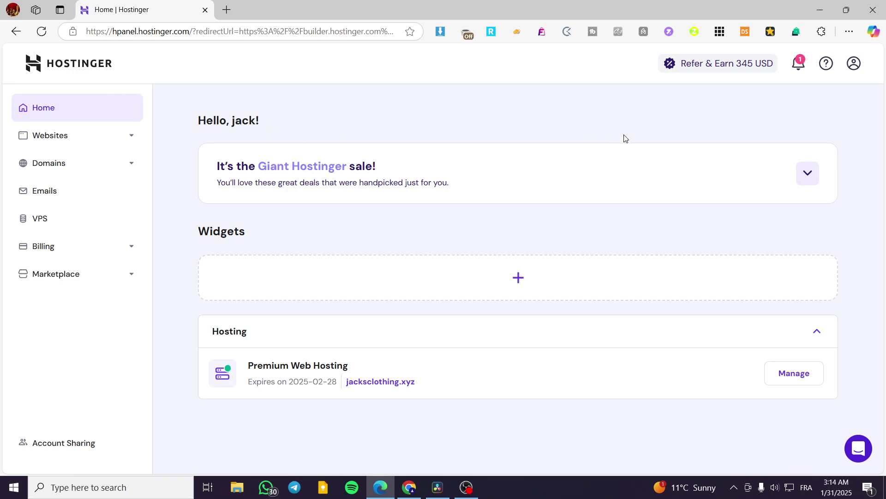
# Step: Show the hPanel websites list so jacksclothing.xyz appears under Premium Web Hosting
pyautogui.click(52, 136)
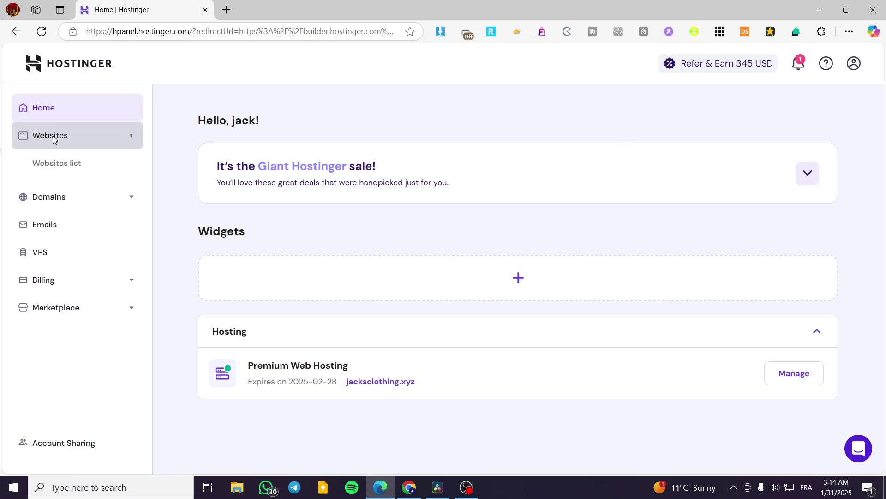
pyautogui.click(58, 169)
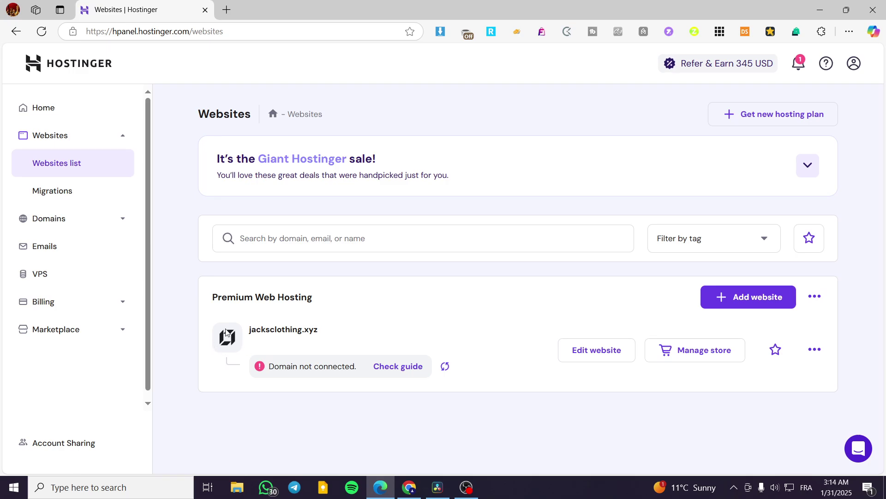
# Step: Open jacksclothing.xyz in the Website Builder and scroll down to the About Mina / Sustainability section
pyautogui.click(615, 355)
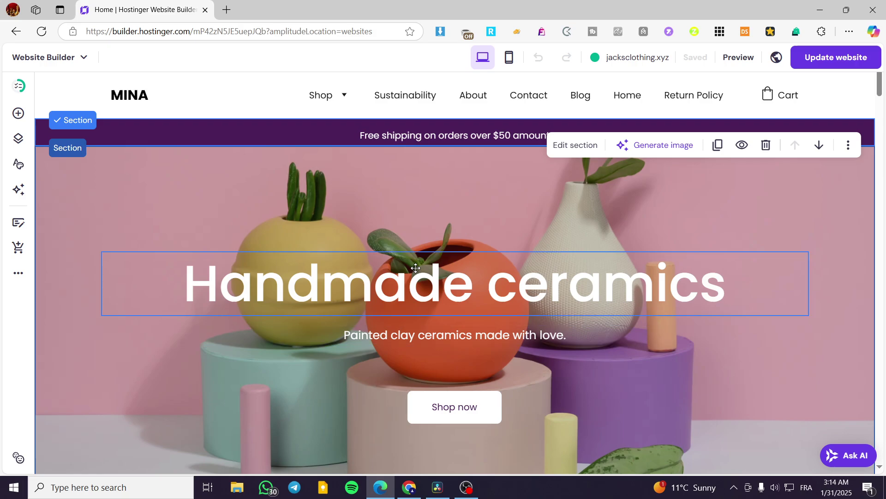
pyautogui.scroll(-10, 558, 250)
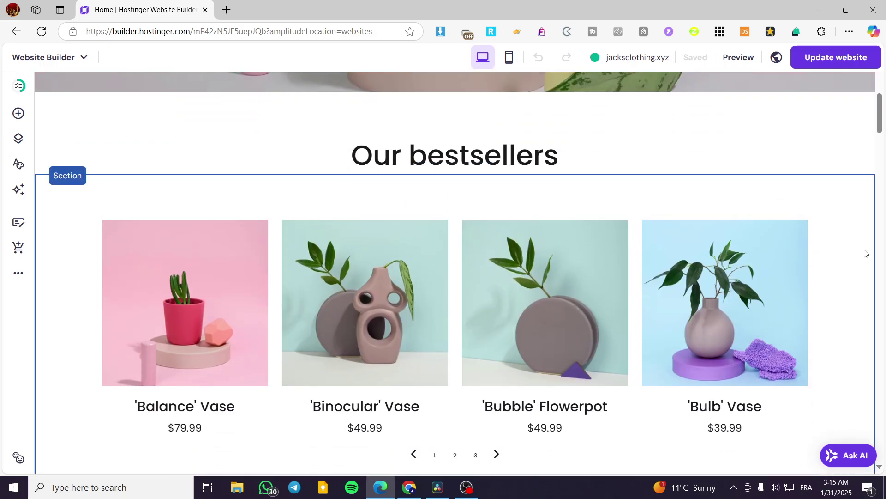
pyautogui.scroll(-1, 862, 247)
pyautogui.scroll(-10, 862, 249)
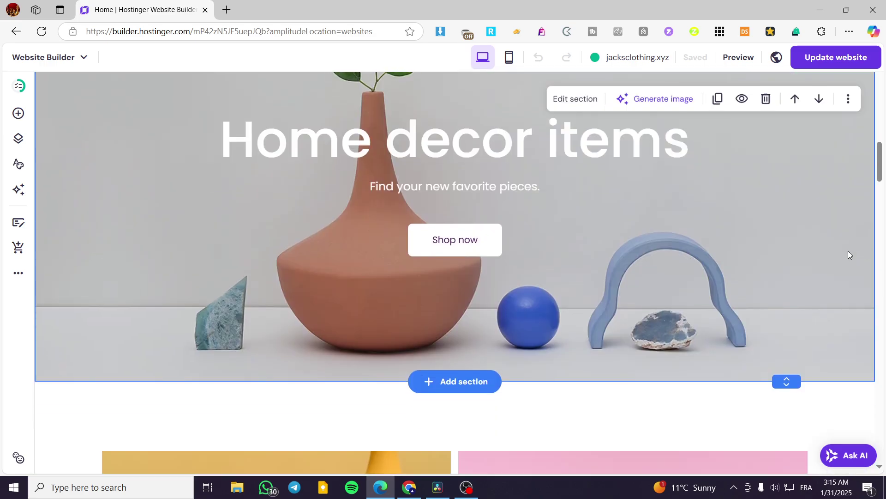
pyautogui.scroll(-6, 849, 254)
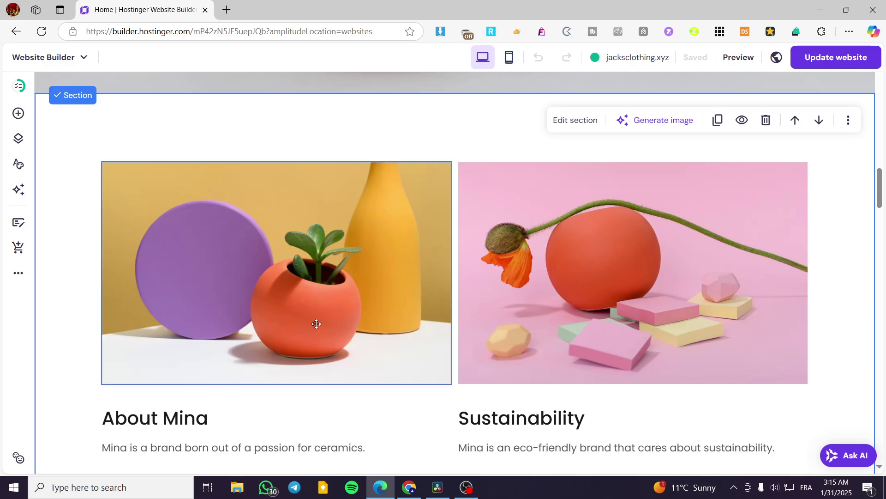
pyautogui.scroll(-5, 412, 417)
pyautogui.scroll(5, 428, 398)
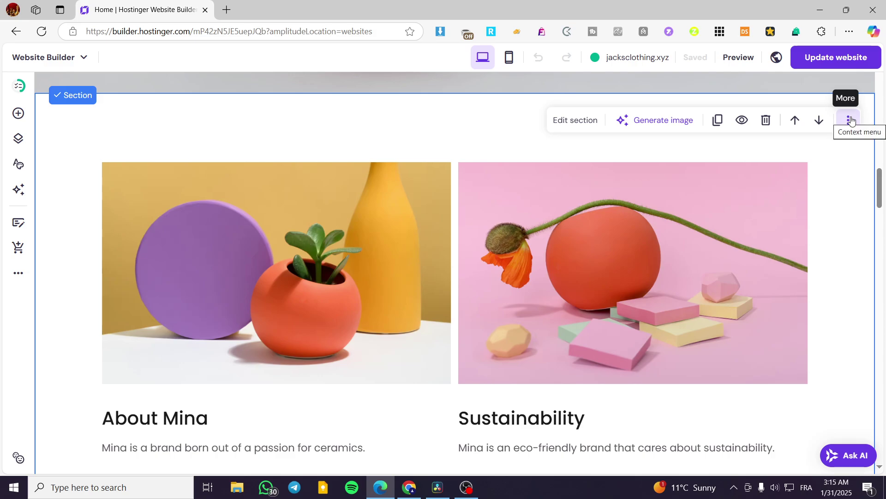
# Step: Change the About Mina and Sustainability section's anchor name to #plus (jacksclothing.xyz/#plus)
pyautogui.click(578, 120)
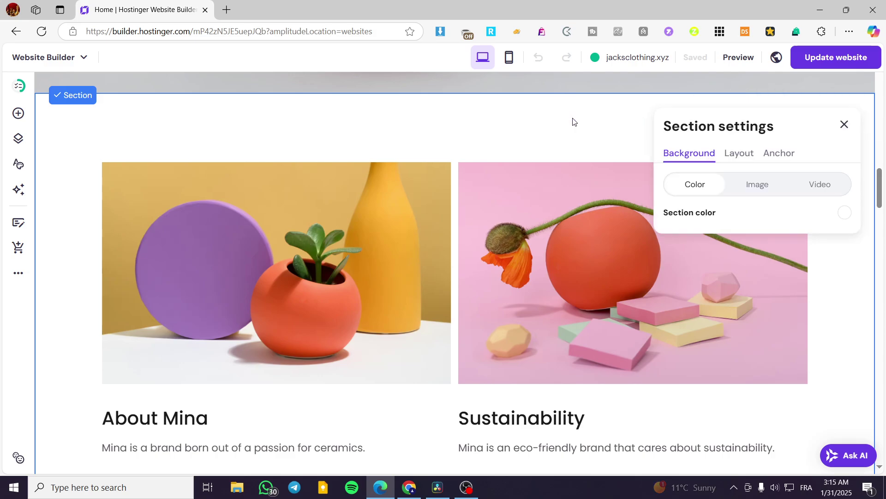
pyautogui.click(783, 157)
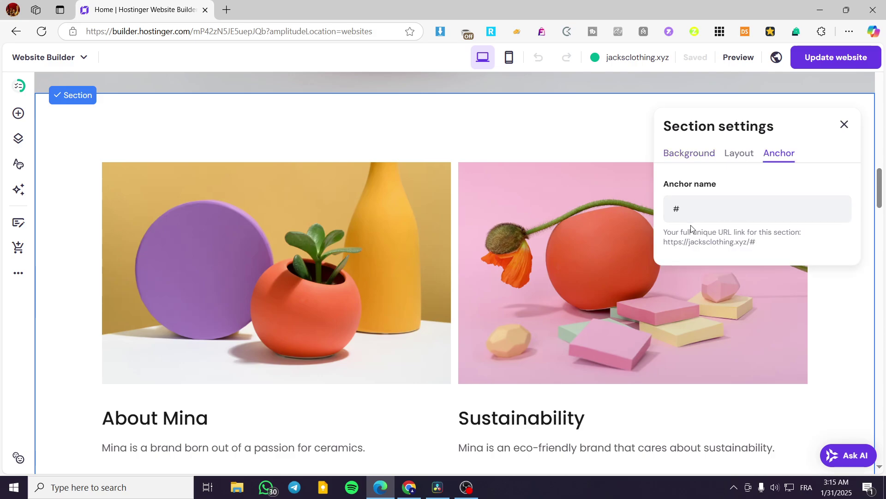
pyautogui.click(691, 213)
pyautogui.moveTo(678, 210); pyautogui.dragTo(665, 213)
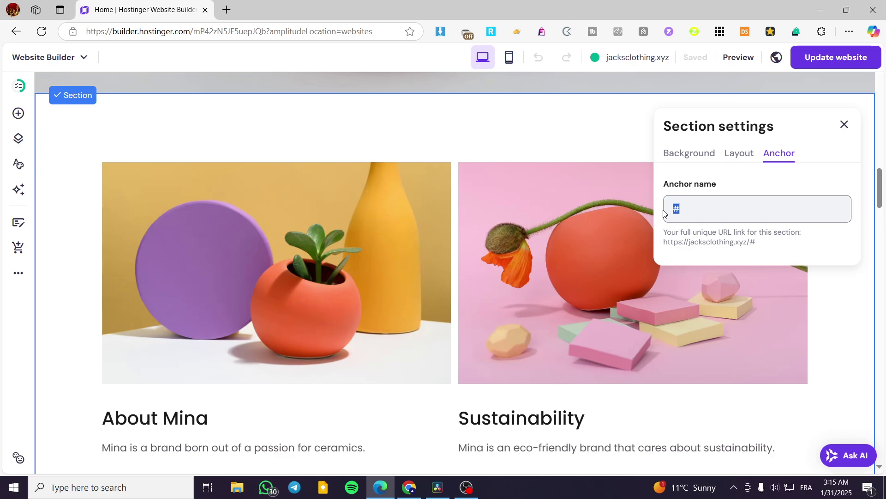
pyautogui.write('f')
pyautogui.click(799, 242)
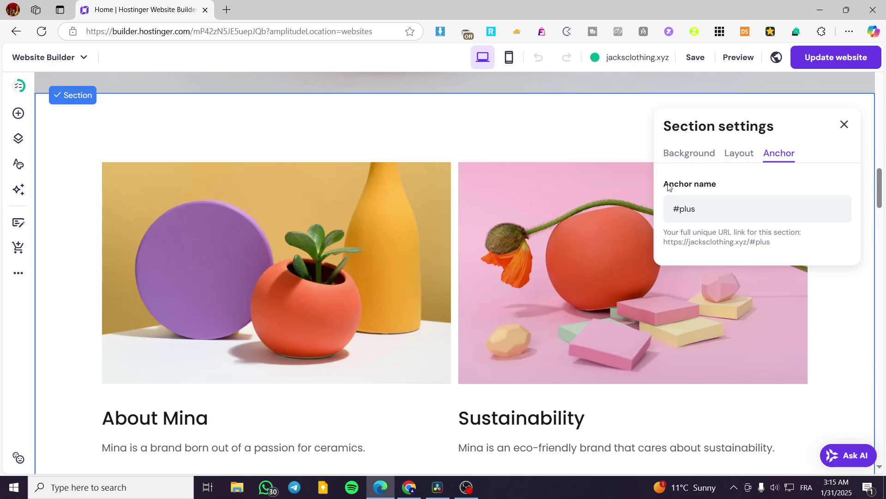
# Step: Create a navigation link named Plus whose destination is the plus section on the Home page
pyautogui.click(845, 124)
pyautogui.scroll(10, 871, 281)
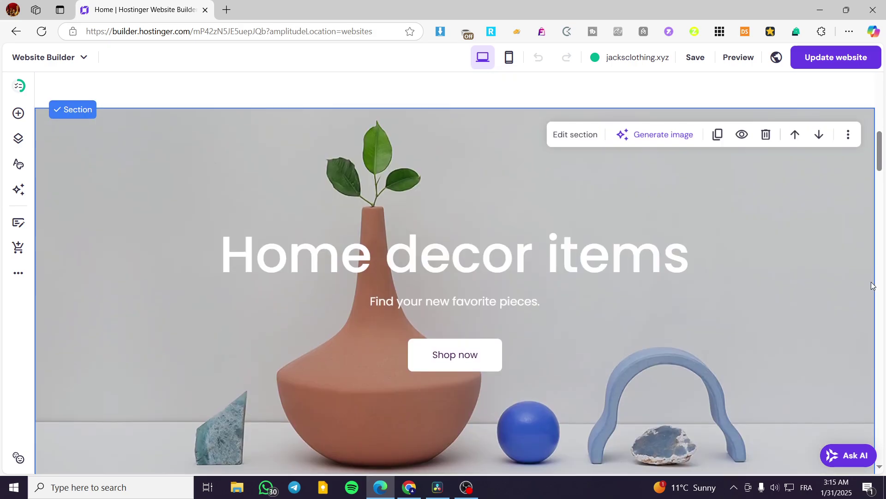
pyautogui.scroll(-5, 874, 284)
pyautogui.scroll(5, 876, 285)
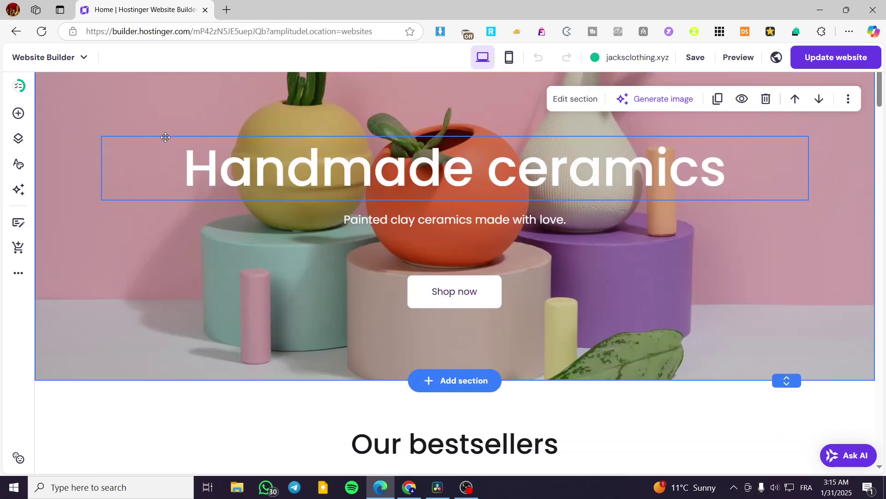
pyautogui.click(9, 145)
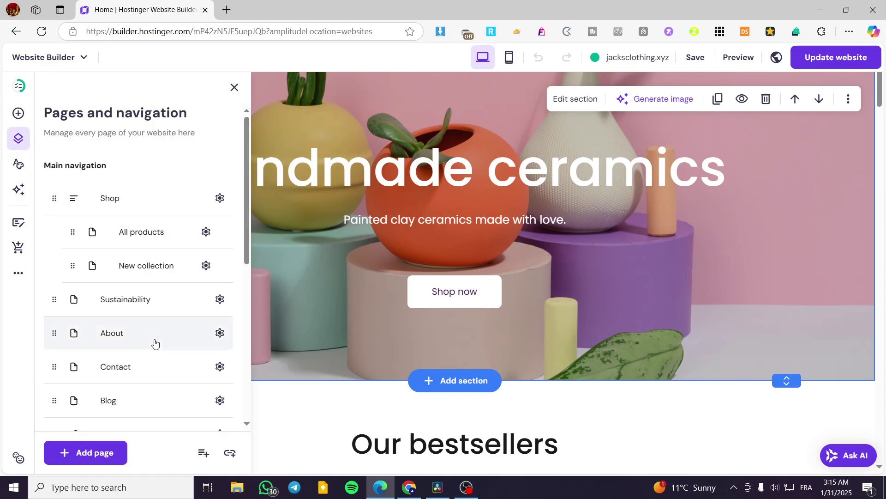
pyautogui.click(230, 455)
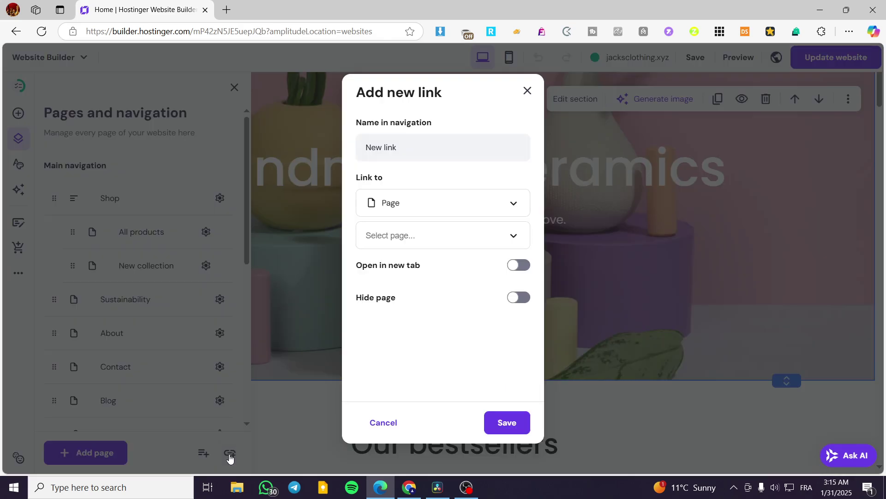
pyautogui.moveTo(414, 148); pyautogui.dragTo(346, 151)
pyautogui.write('Plus')
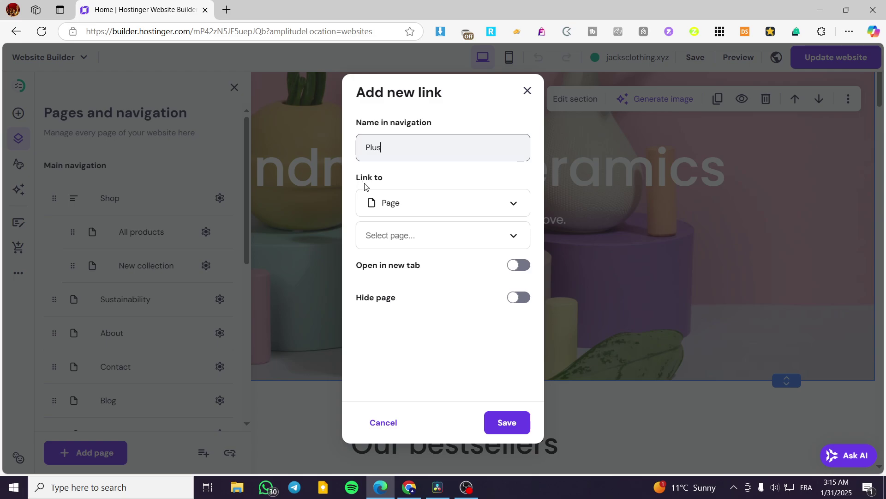
pyautogui.click(513, 206)
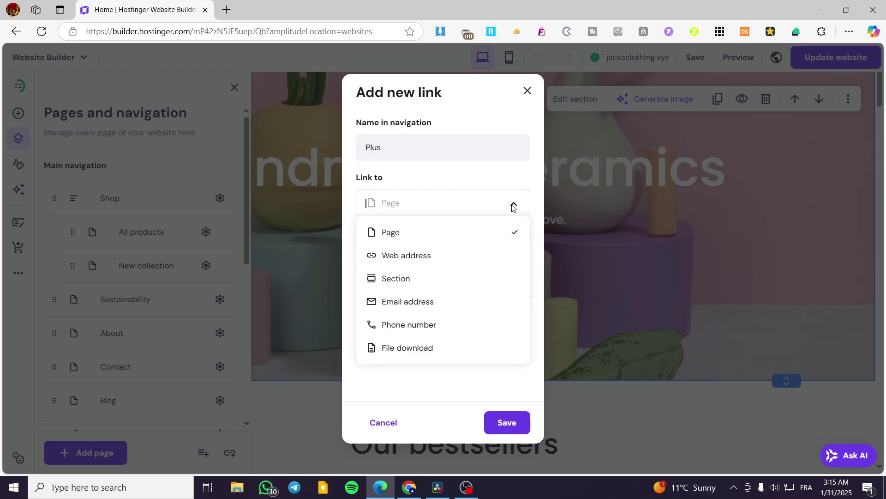
pyautogui.click(409, 279)
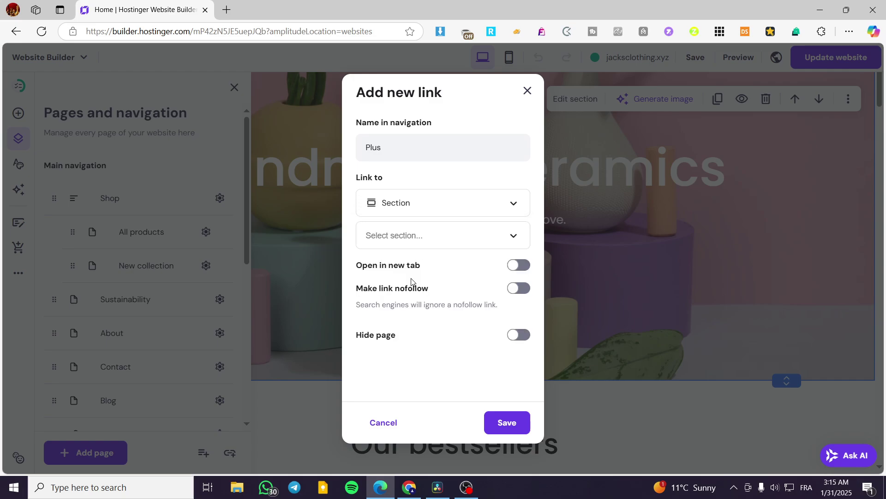
pyautogui.click(464, 235)
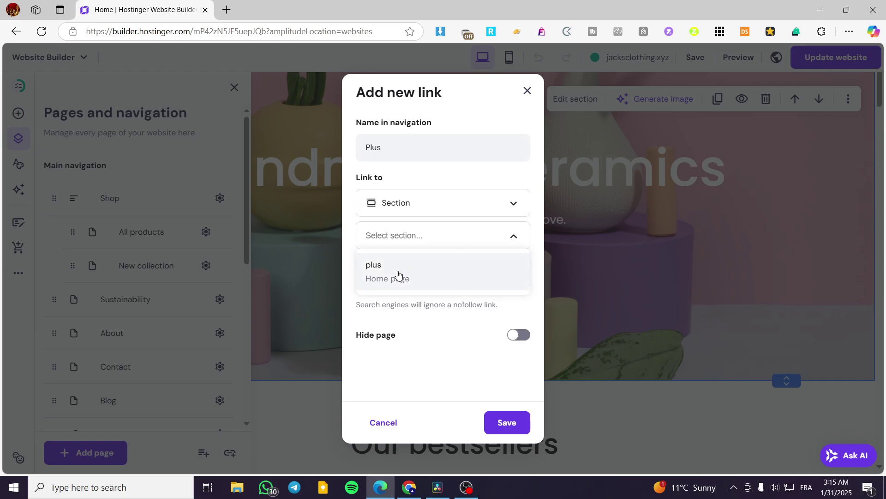
pyautogui.click(374, 273)
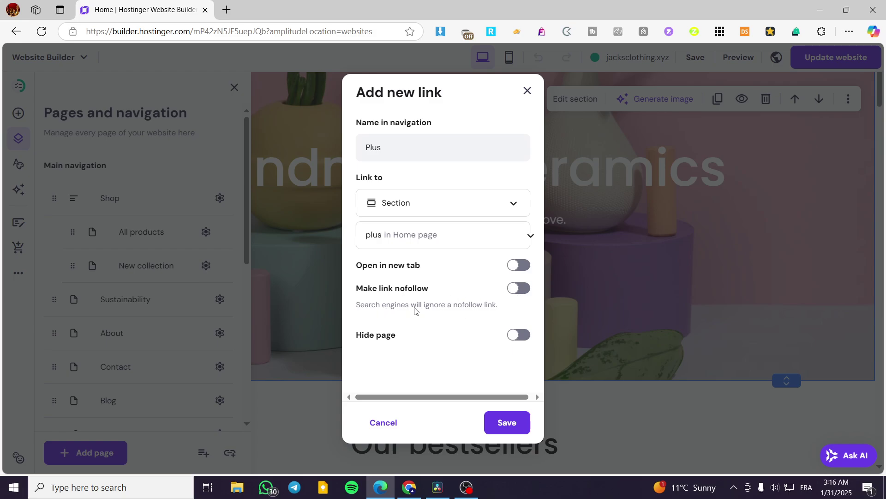
# Step: Save the new Plus navigation link and close the pages and navigation list
pyautogui.click(499, 424)
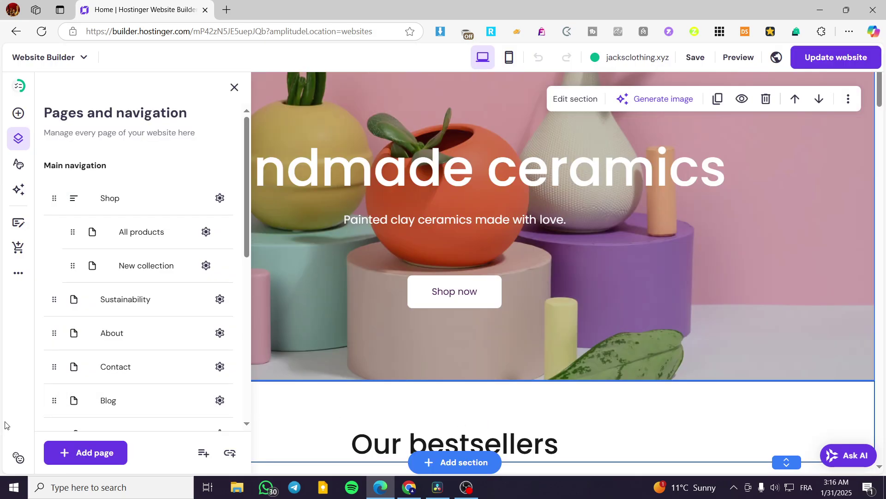
pyautogui.scroll(-1, 130, 362)
pyautogui.scroll(2, 482, 337)
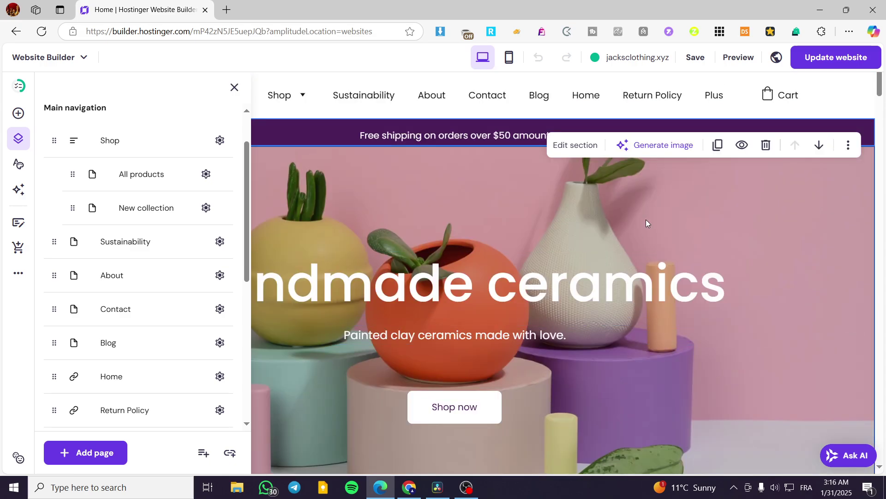
pyautogui.click(235, 87)
pyautogui.scroll(-10, 717, 96)
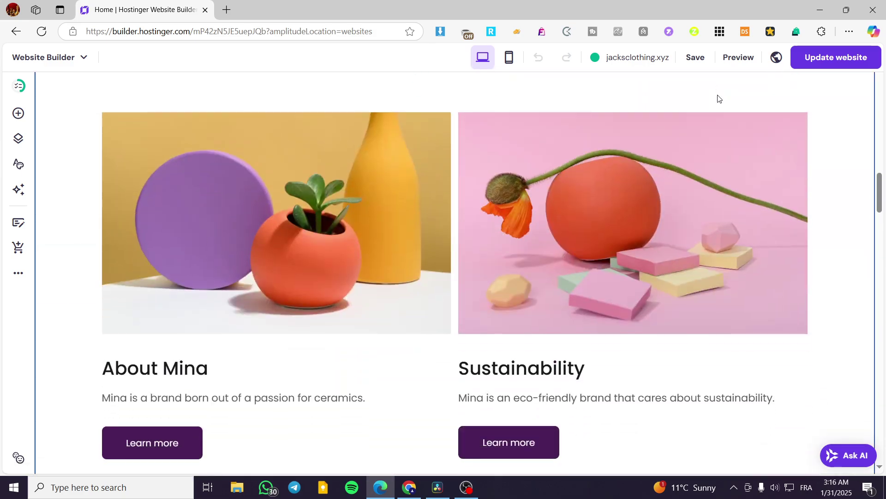
pyautogui.scroll(10, 639, 356)
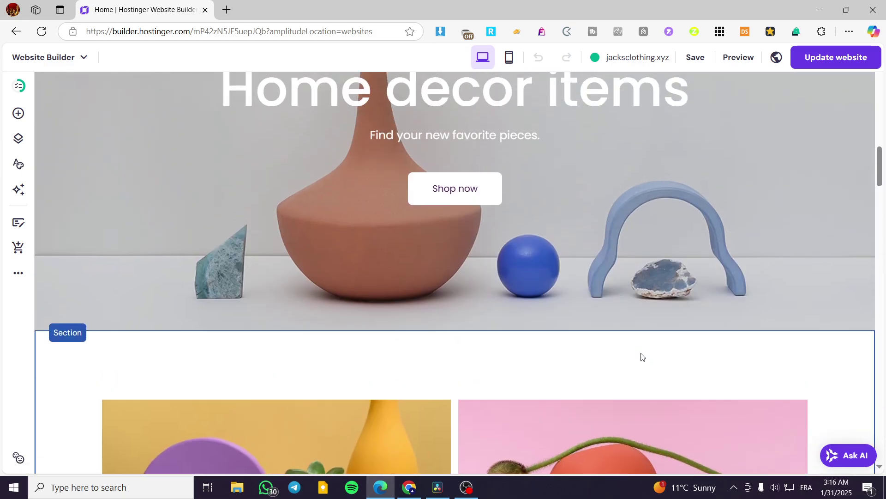
pyautogui.scroll(3, 715, 133)
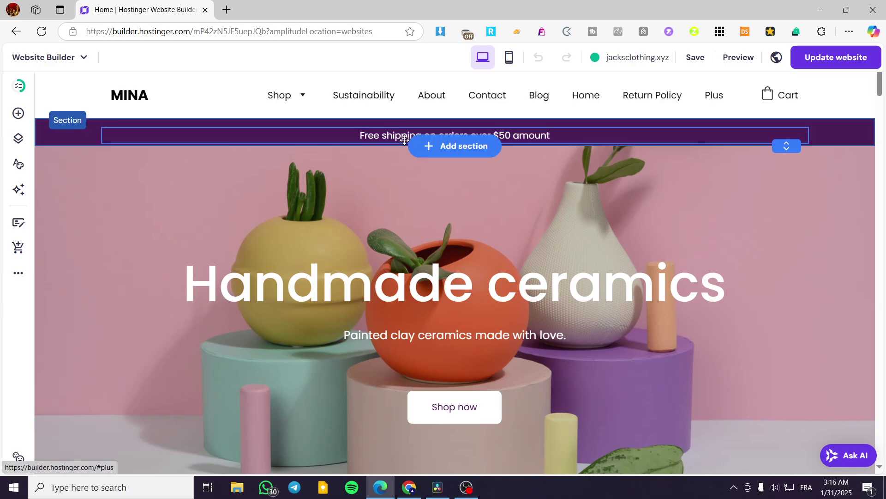
# Step: Delete the Plus link so the main navigation ends at Return Policy again
pyautogui.click(15, 146)
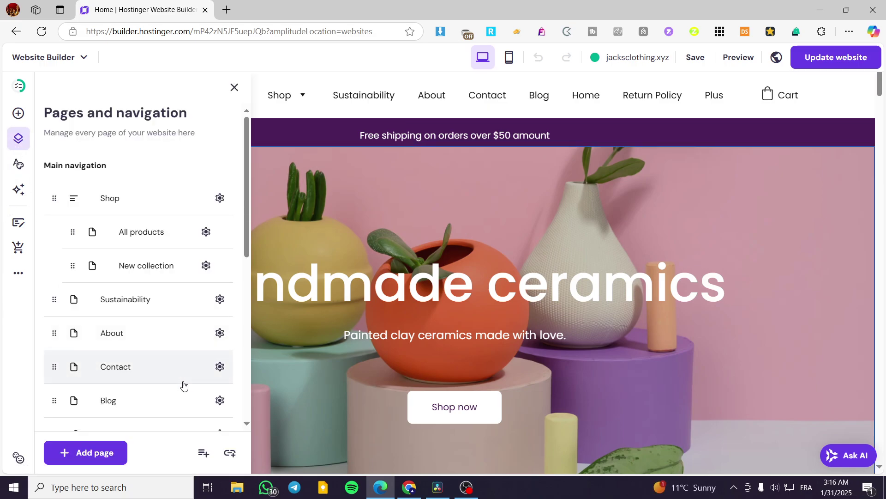
pyautogui.scroll(-3, 184, 383)
pyautogui.click(215, 384)
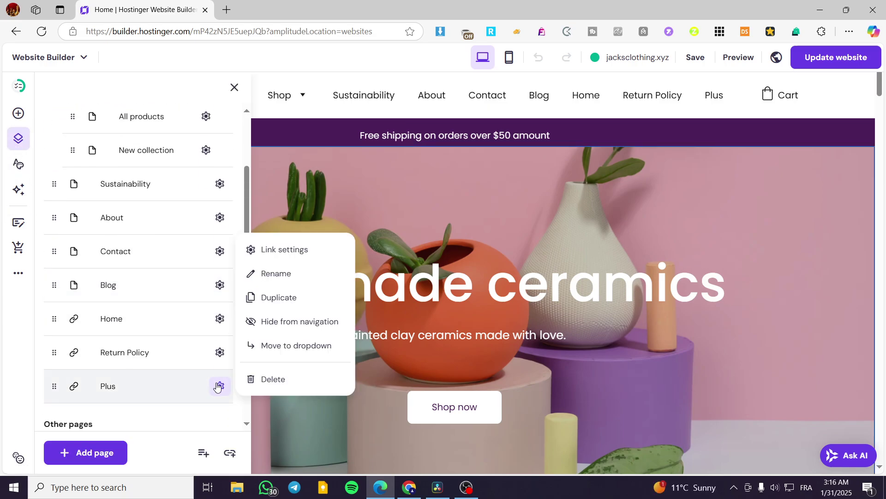
pyautogui.click(277, 377)
pyautogui.click(500, 292)
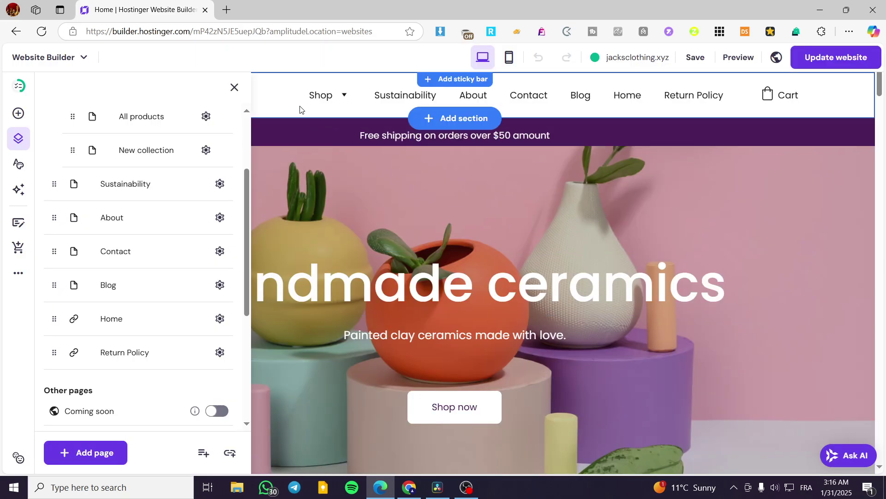
pyautogui.click(234, 87)
pyautogui.scroll(-4, 668, 262)
pyautogui.scroll(-10, 668, 263)
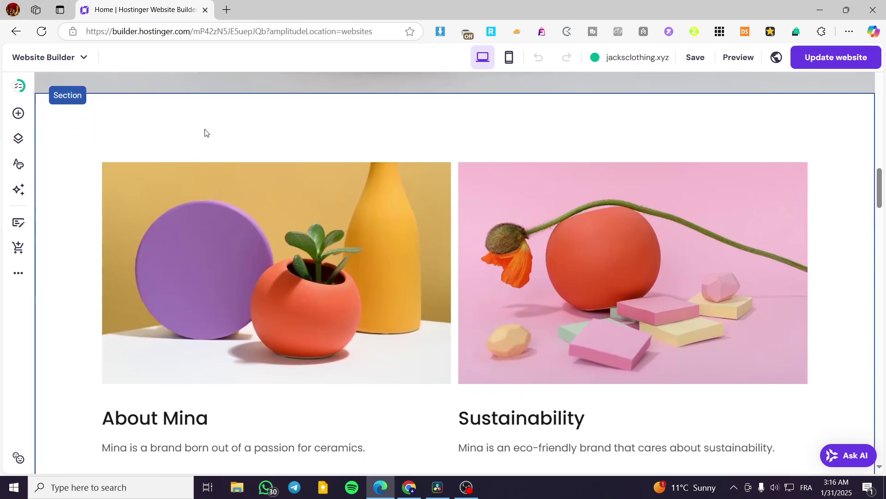
# Step: Set the newsletter sign-up section's anchor name to #subscribe (jacksclothing.xyz/#subscribe)
pyautogui.scroll(-12, 205, 132)
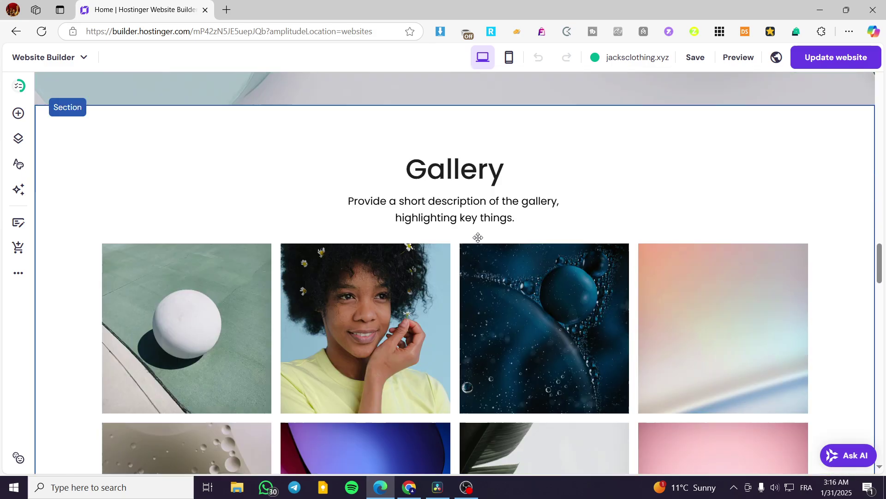
pyautogui.scroll(6, 465, 237)
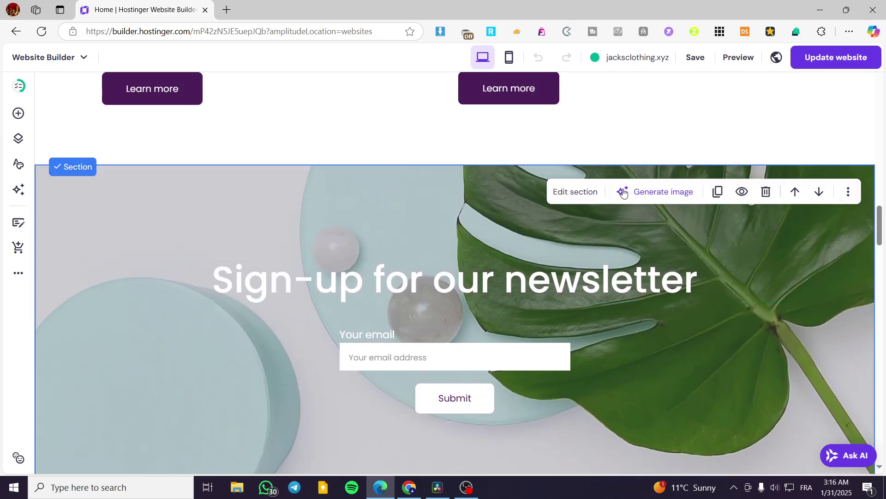
pyautogui.click(570, 200)
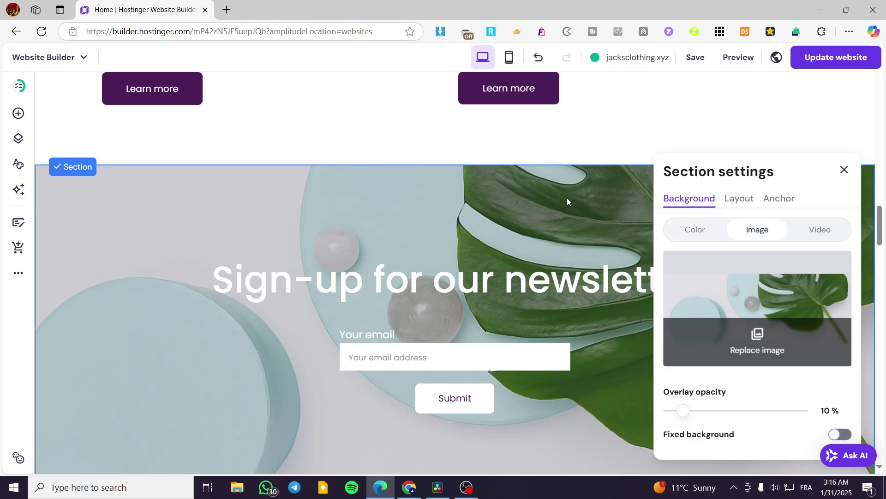
pyautogui.click(776, 199)
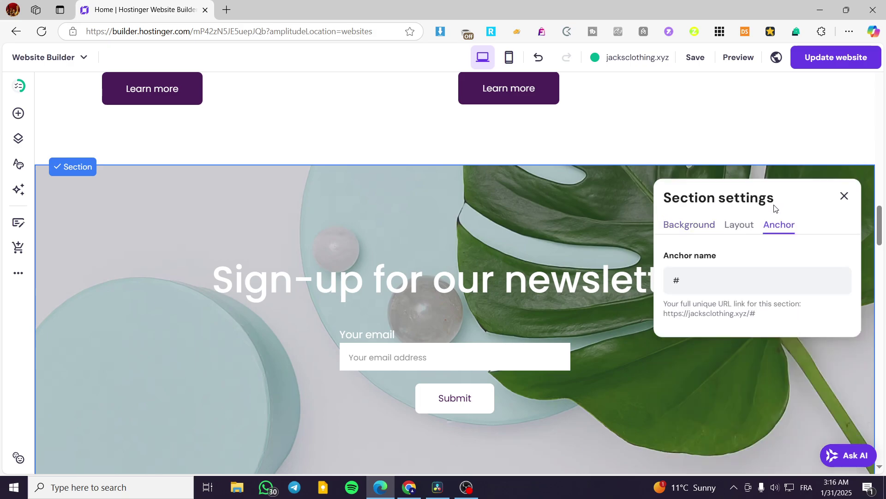
pyautogui.click(691, 276)
pyautogui.moveTo(691, 276); pyautogui.dragTo(656, 286)
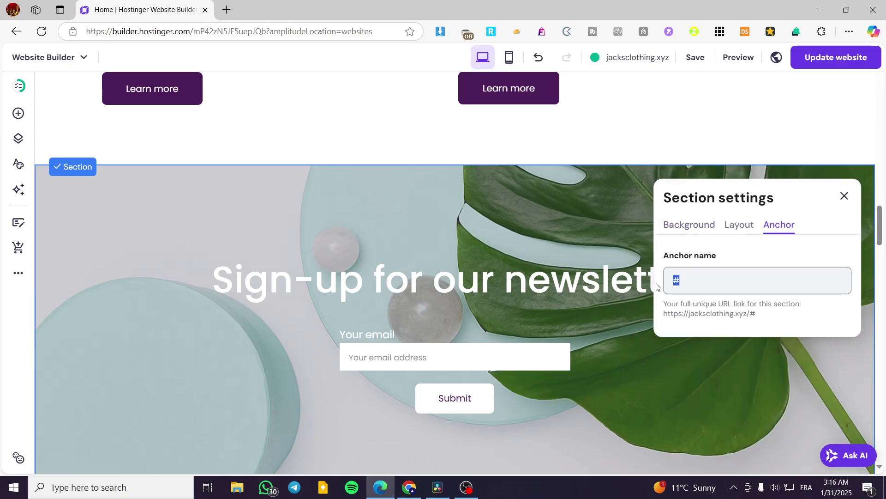
pyautogui.write('subscribe')
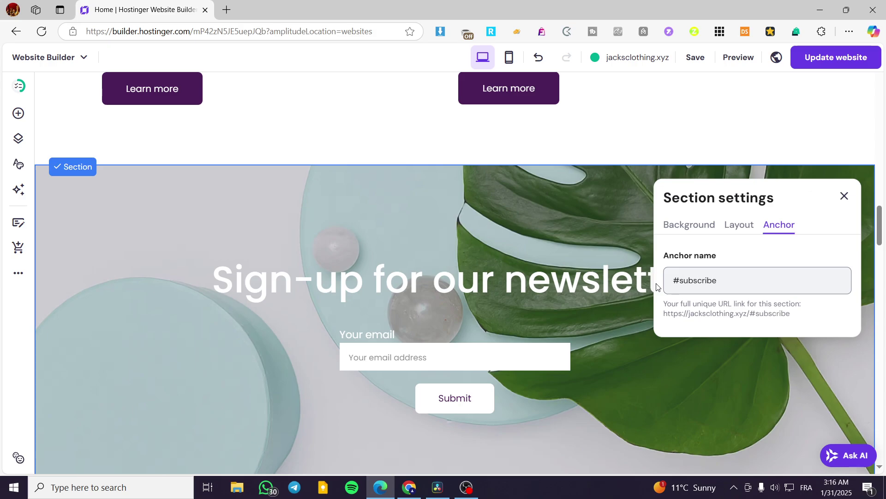
# Step: Add and save a Subscribe navigation link targeting the subscribe section on the Home page
pyautogui.click(845, 196)
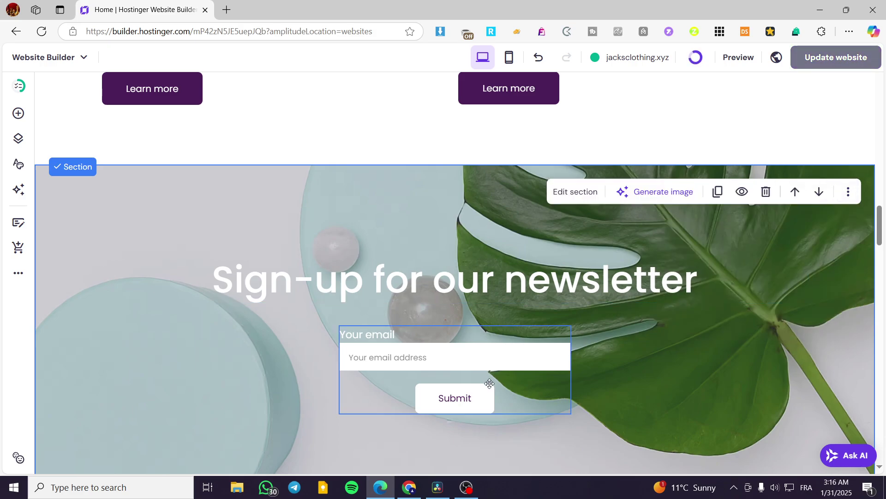
pyautogui.click(11, 138)
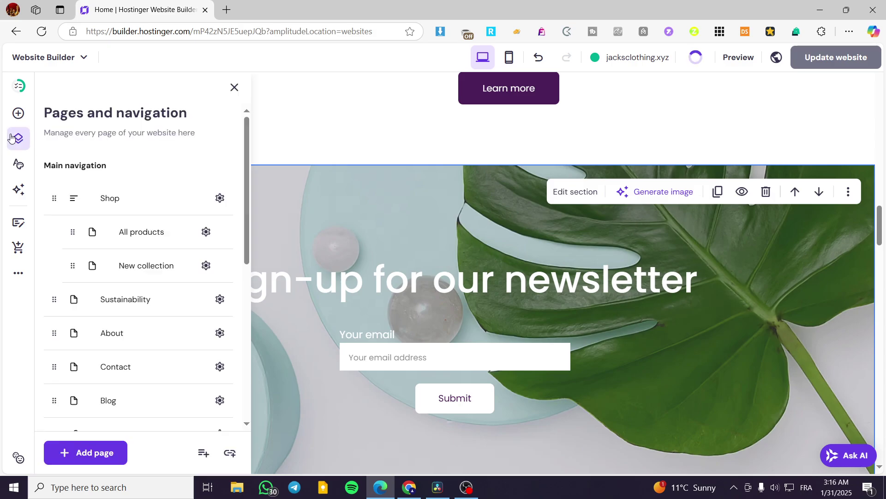
pyautogui.click(230, 453)
pyautogui.moveTo(406, 159); pyautogui.dragTo(316, 148)
pyautogui.write('Subscribe')
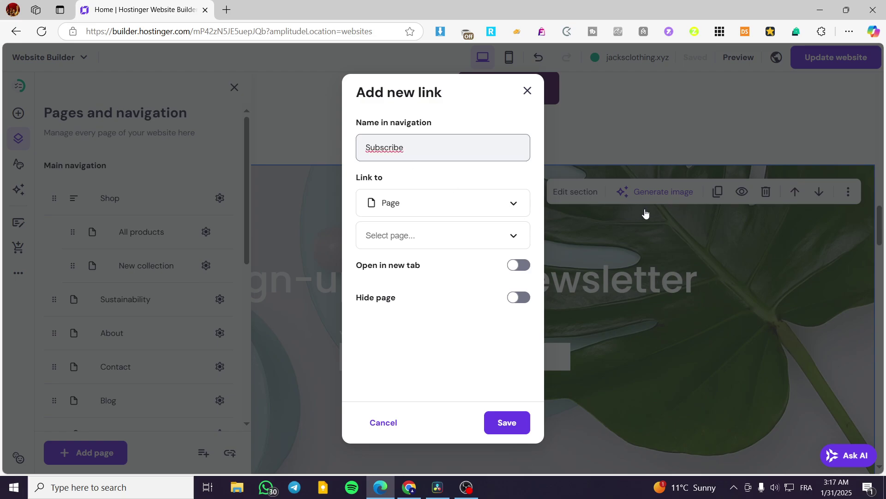
pyautogui.click(484, 197)
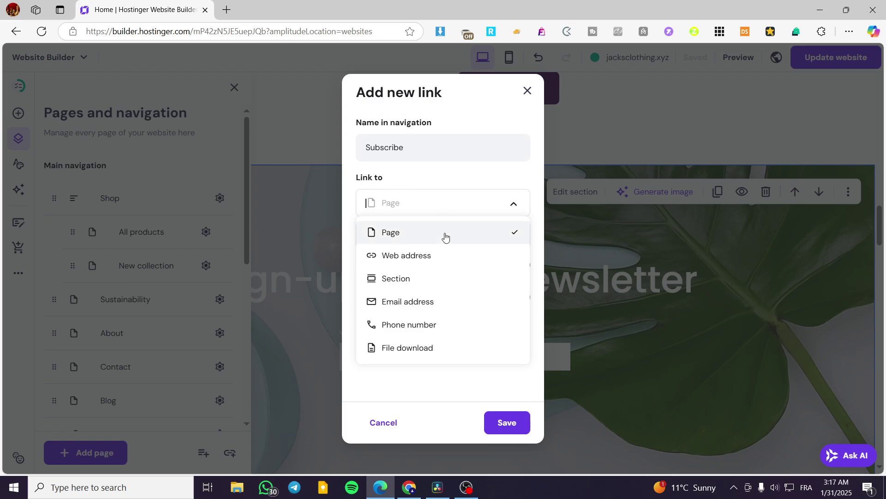
pyautogui.click(390, 278)
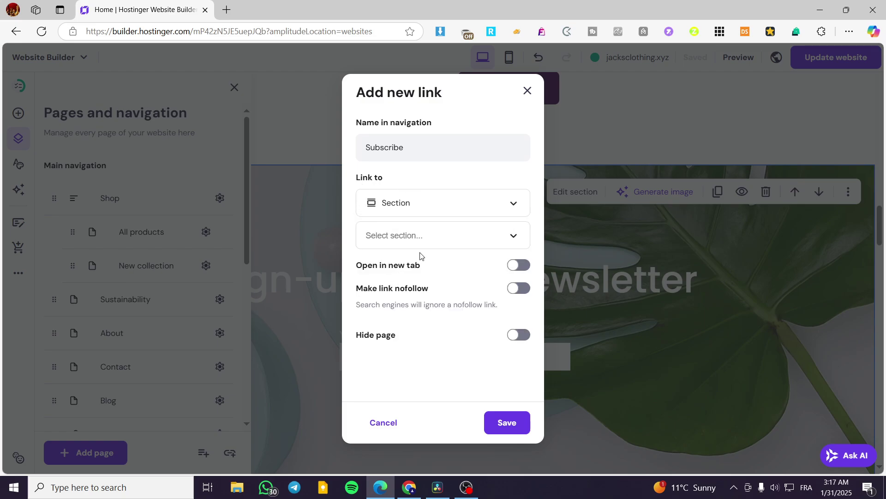
pyautogui.click(505, 235)
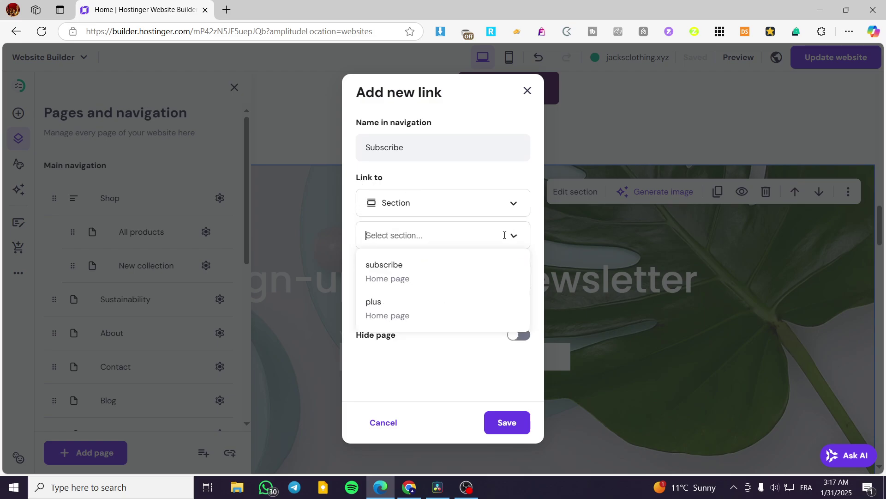
pyautogui.click(390, 268)
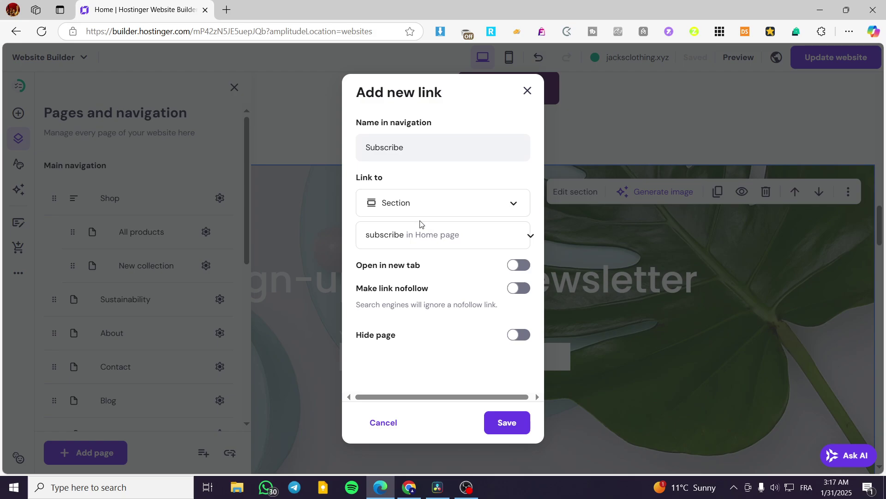
pyautogui.click(507, 422)
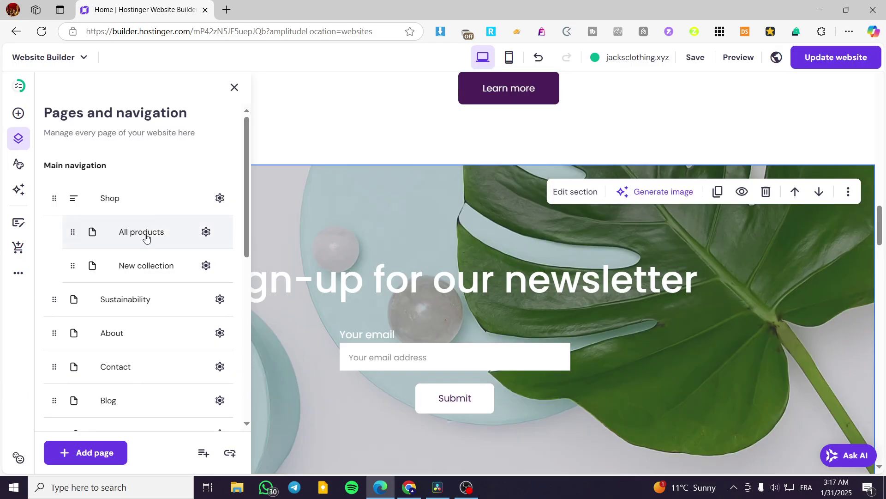
# Step: Test that the header's Subscribe item jumps to the newsletter section, then return to the page top
pyautogui.moveTo(880, 226); pyautogui.dragTo(817, 81)
pyautogui.click(234, 87)
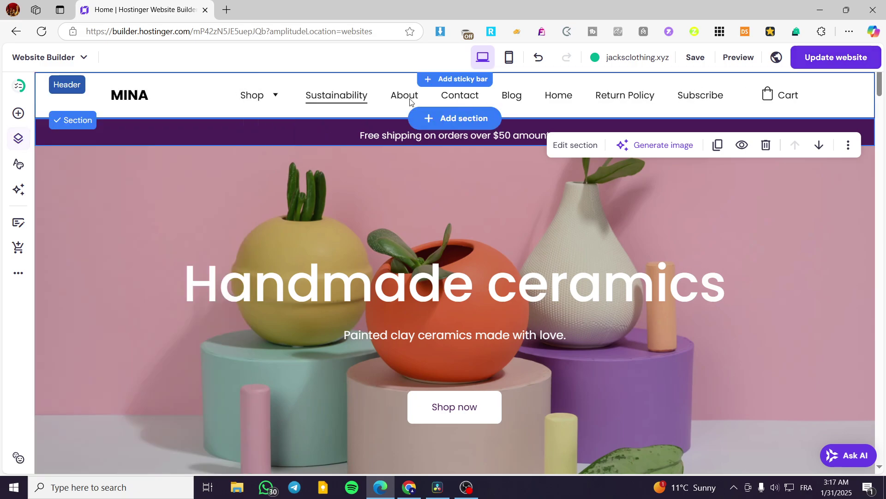
pyautogui.click(708, 95)
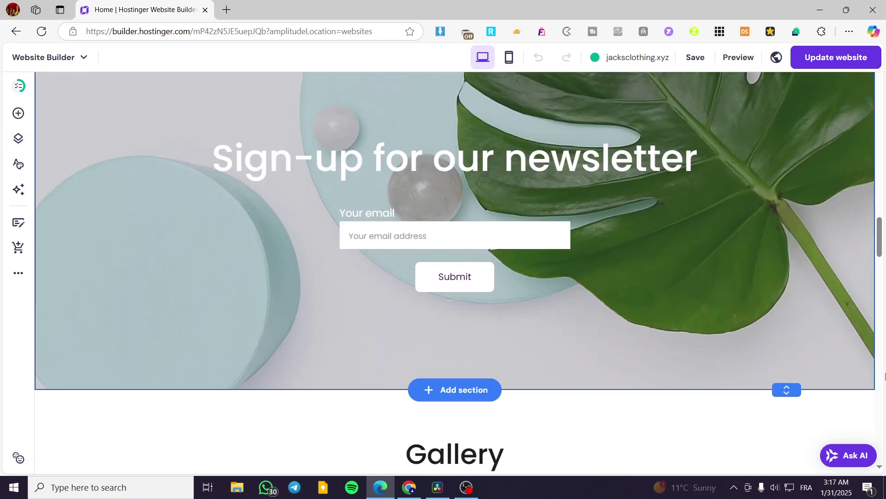
pyautogui.moveTo(880, 245); pyautogui.dragTo(879, 99)
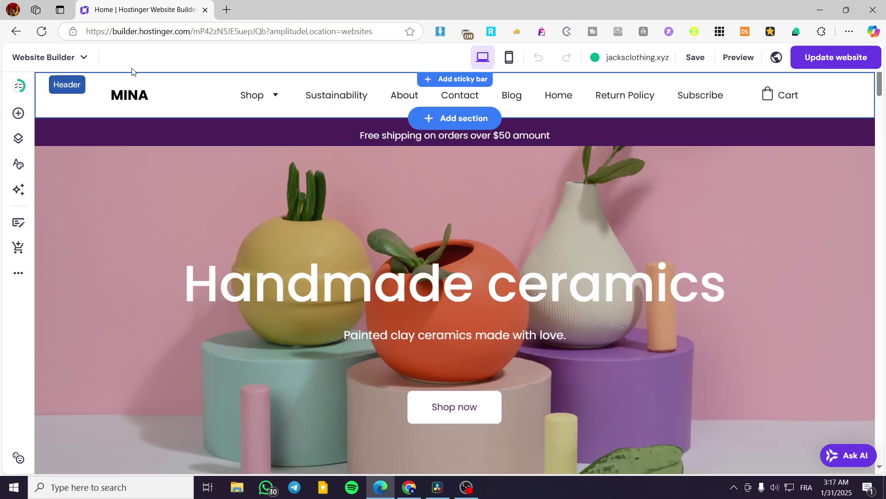